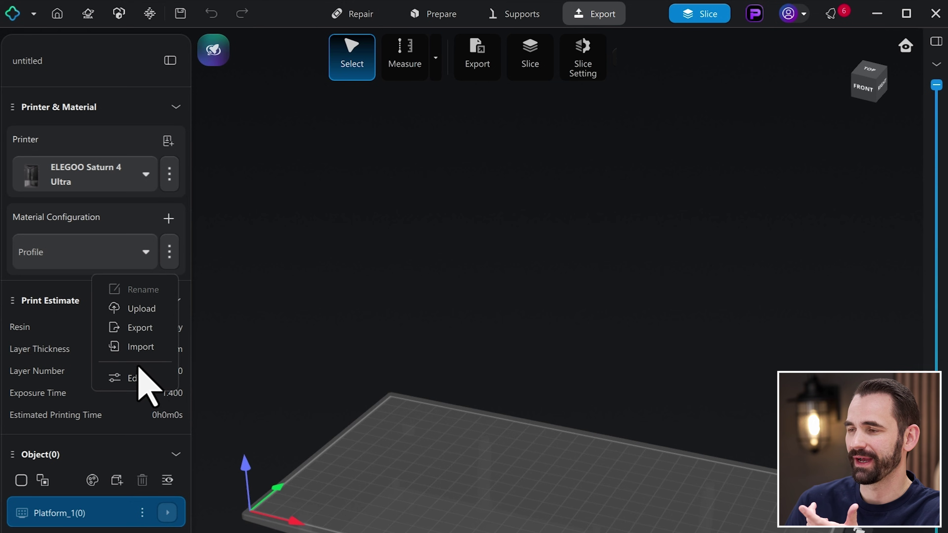
- Open CHITUBOX's full resin slice settings beside Lychee's 3D Printer/Resin profile list
click(135, 378)
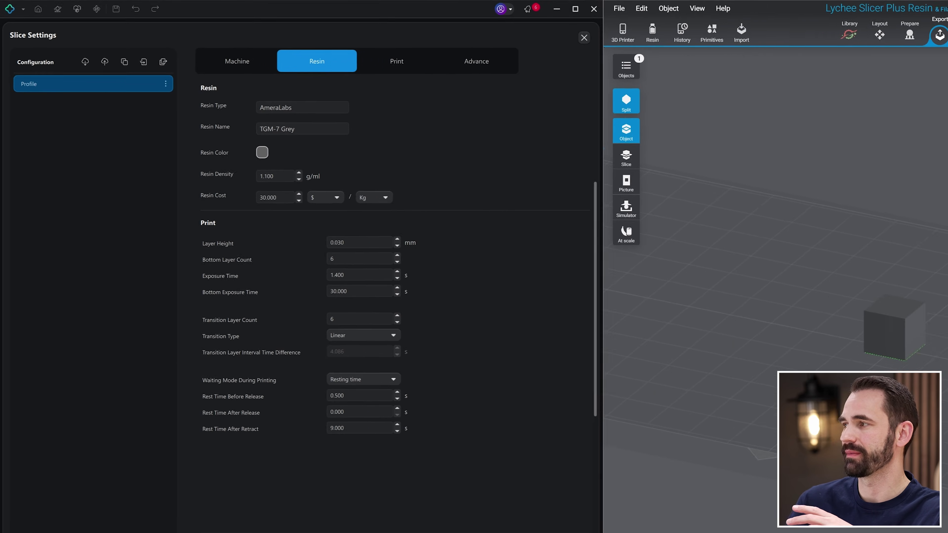
click(947, 41)
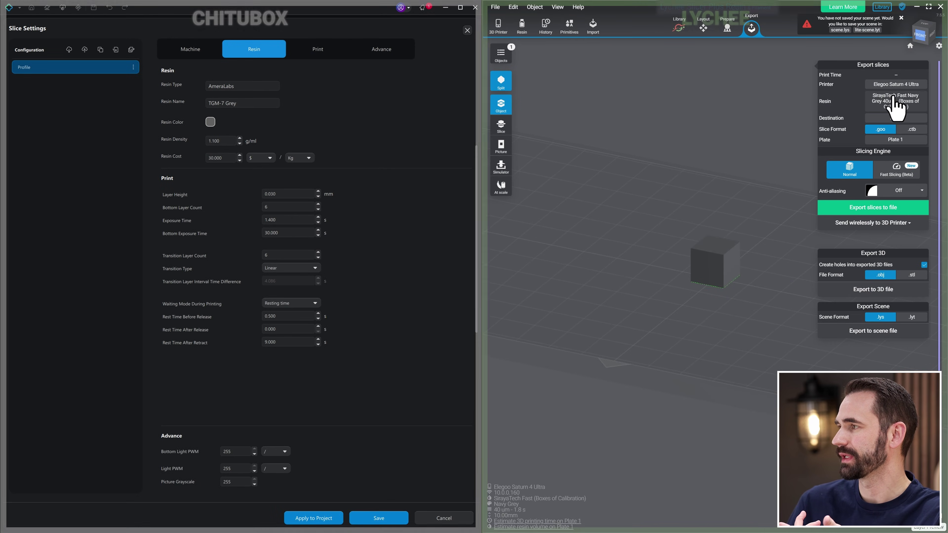
click(903, 90)
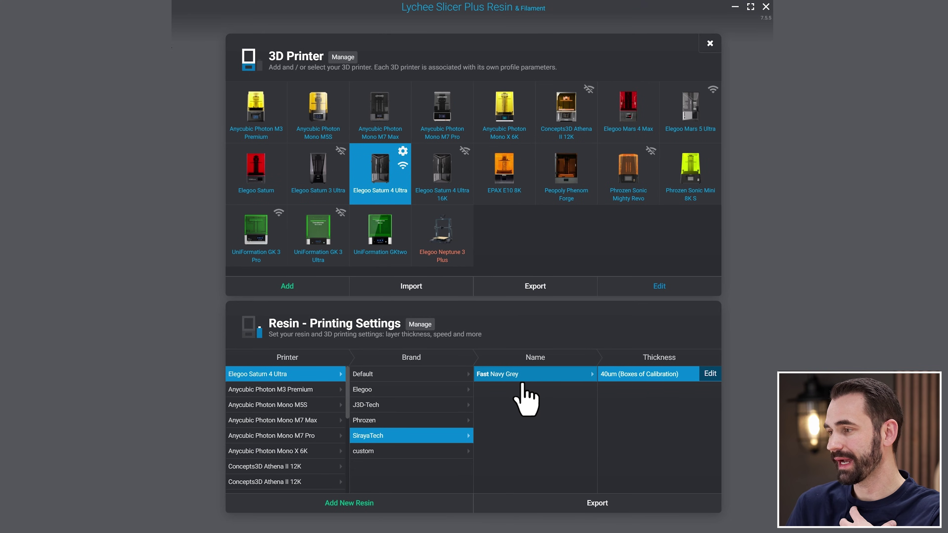
- Duplicate the Default 30 um resin profile as a new Elegoo Saturn 4 Ultra copy
click(706, 375)
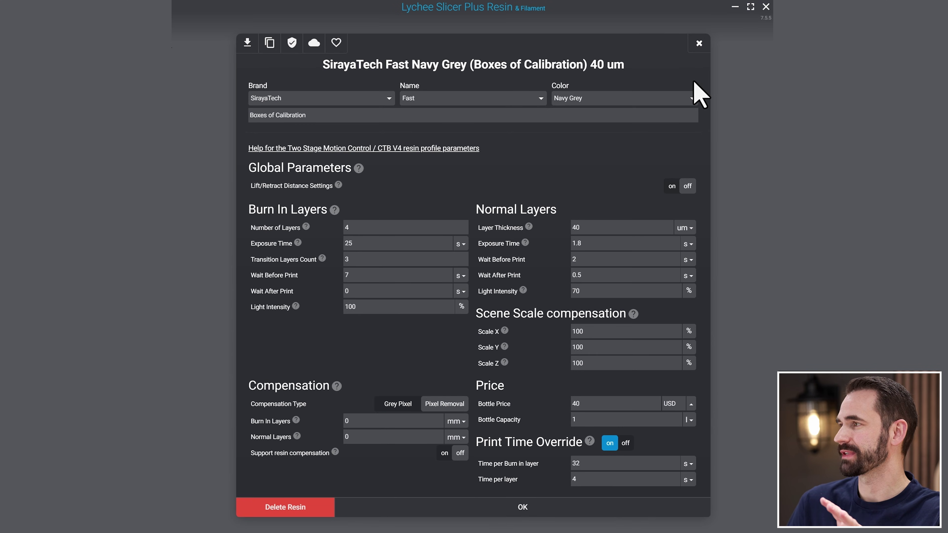
click(699, 43)
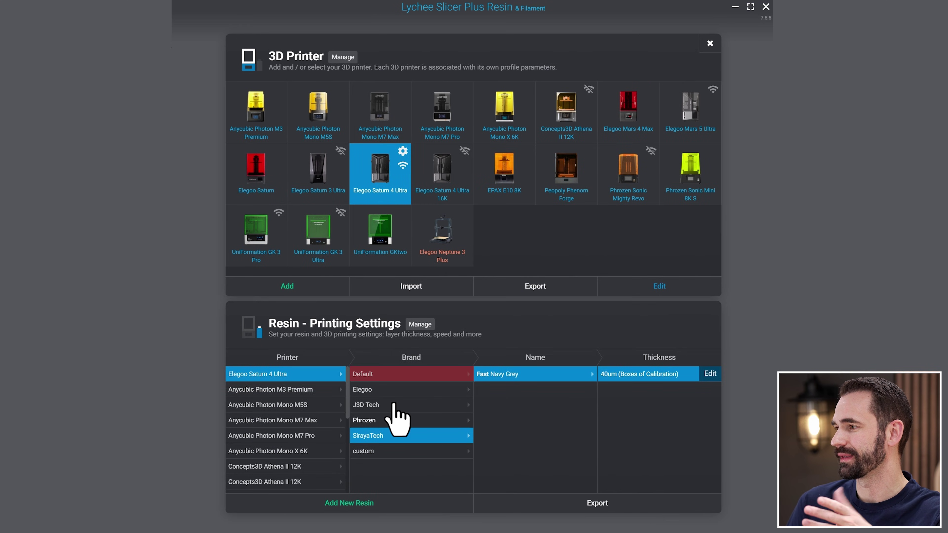
click(400, 374)
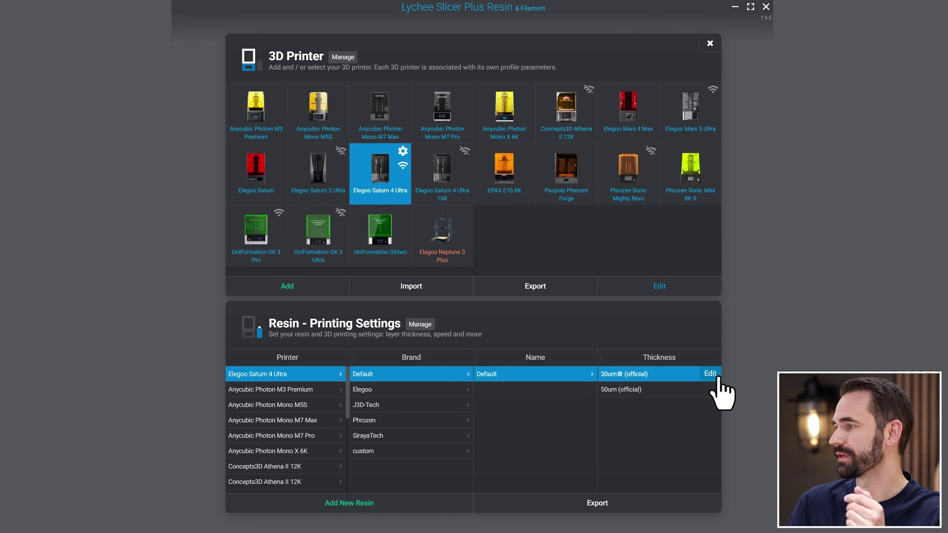
click(710, 374)
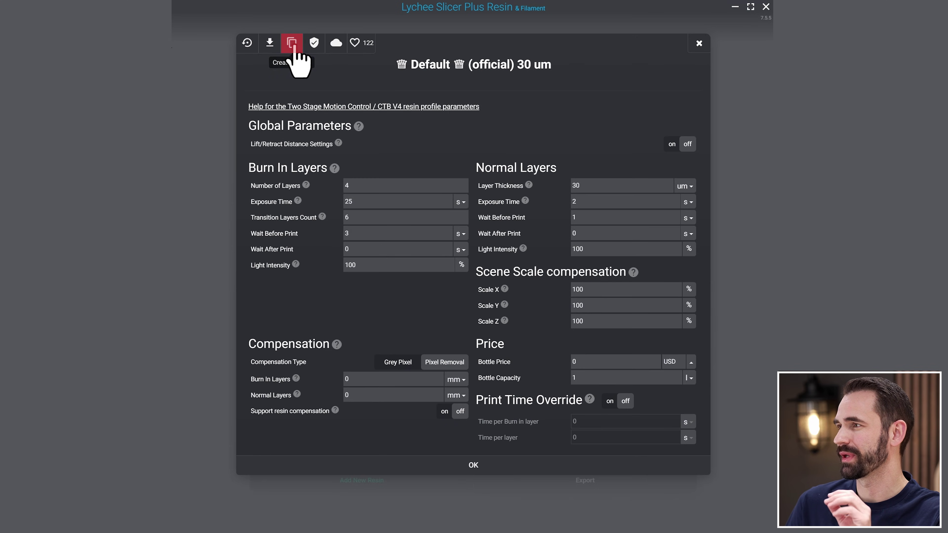
click(292, 43)
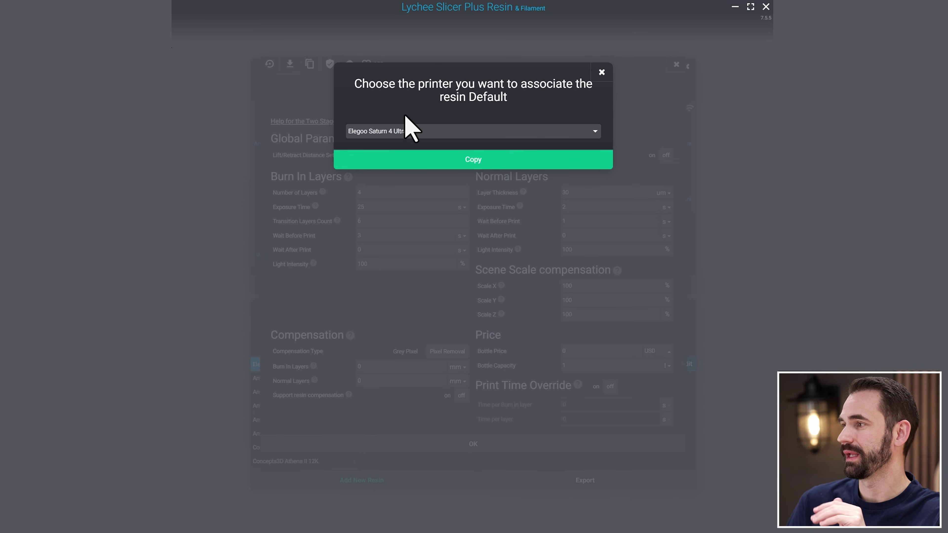
click(440, 162)
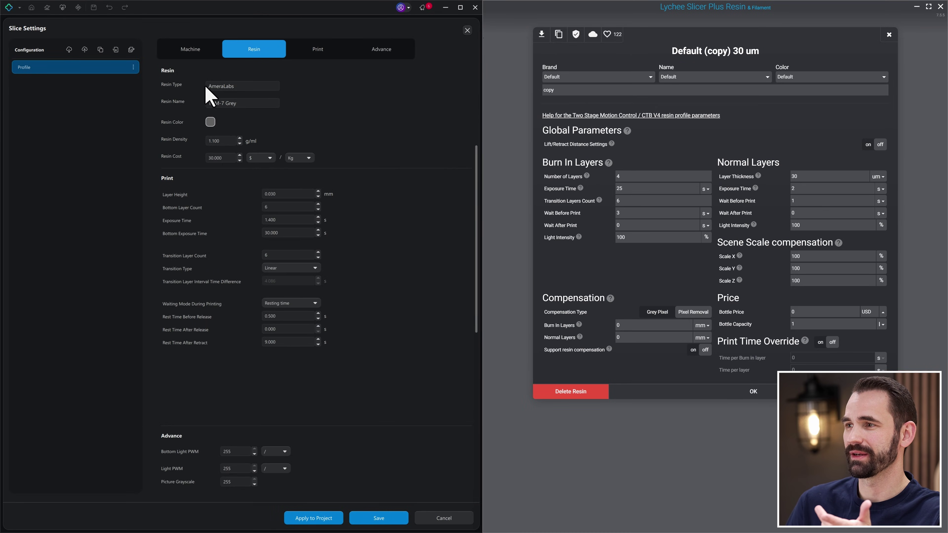
- Set the copied profile's brand to Ameralabs and its resin name to TGM-7 LED
click(621, 78)
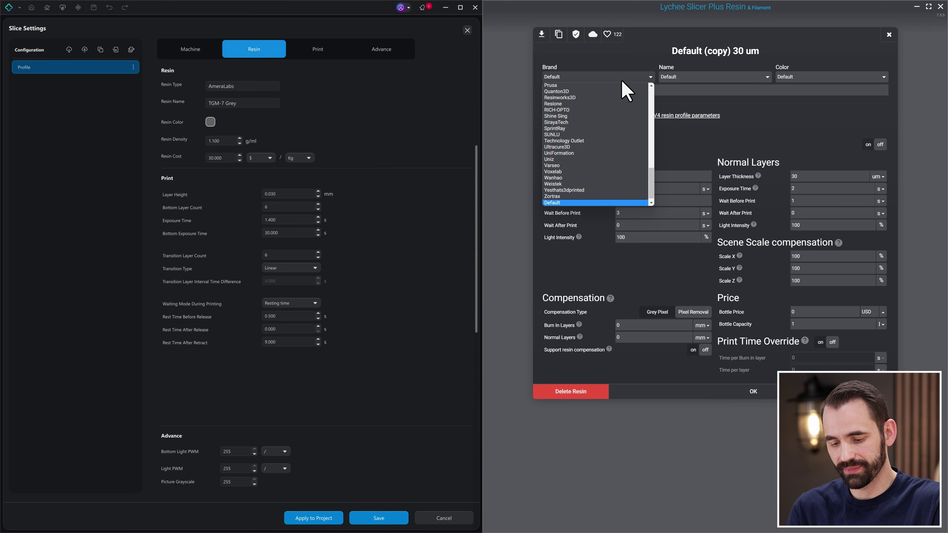
scroll(620, 90, up, 5)
click(565, 92)
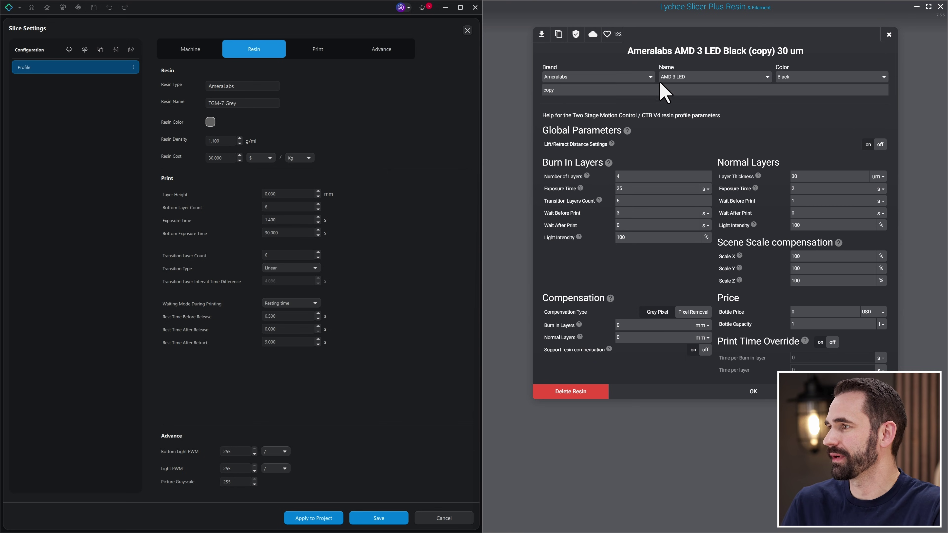
click(701, 77)
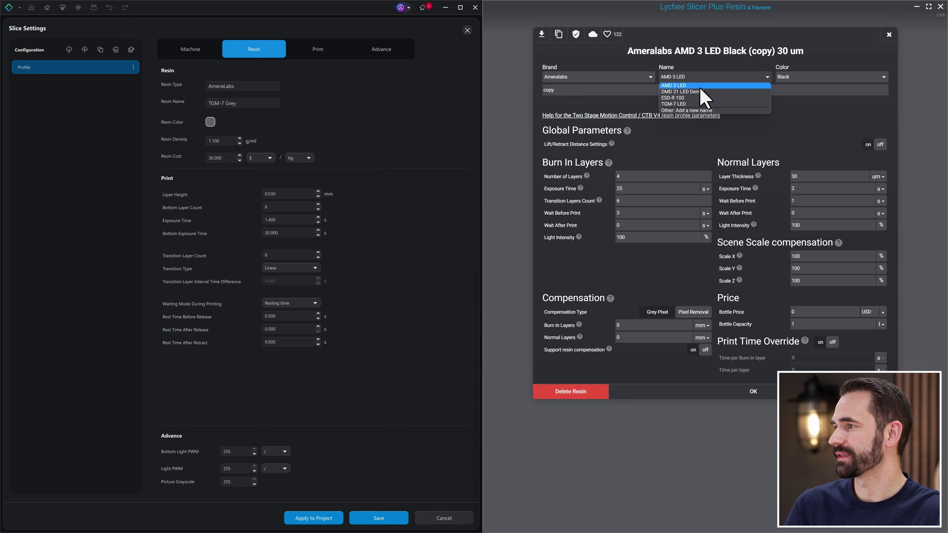
click(695, 104)
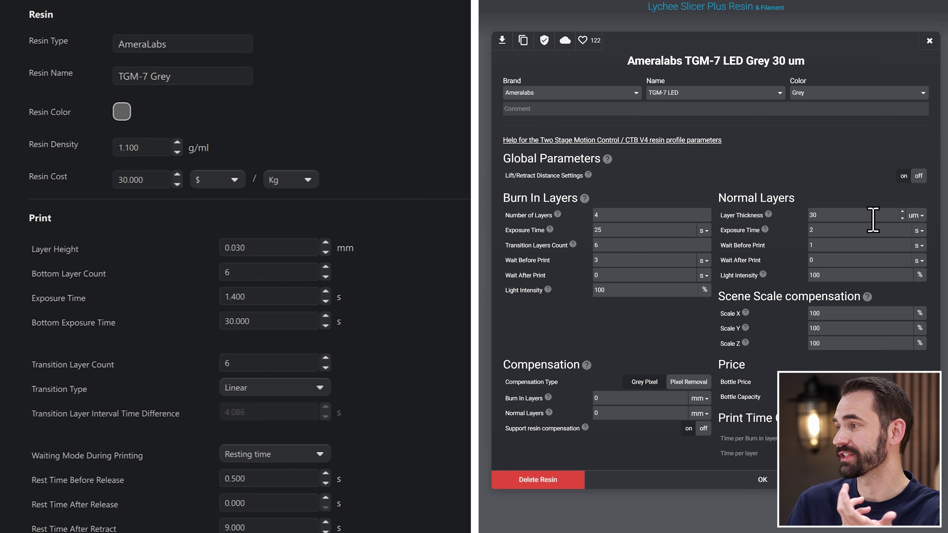
- Show Normal Layers thickness in mm as 0.03, matching CHITUBOX's 0.030 mm layer height
click(912, 216)
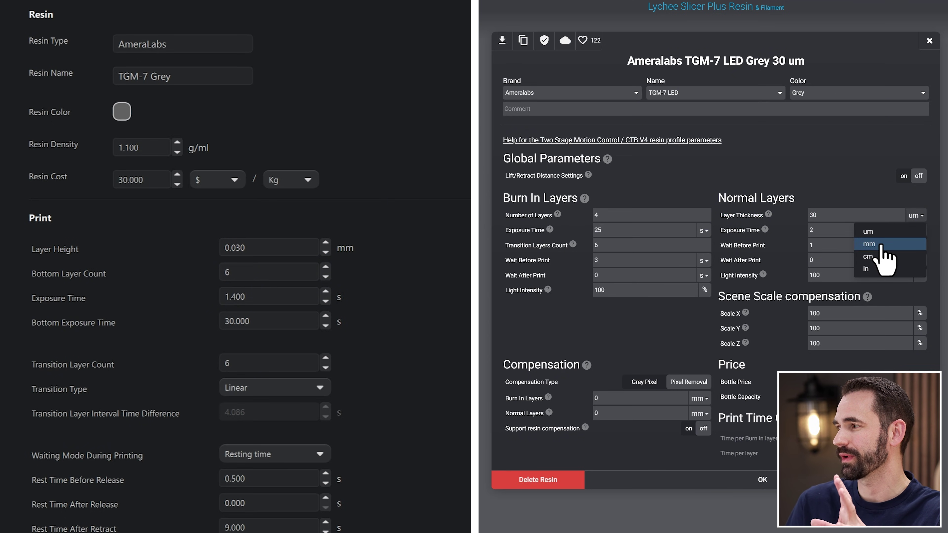
click(869, 244)
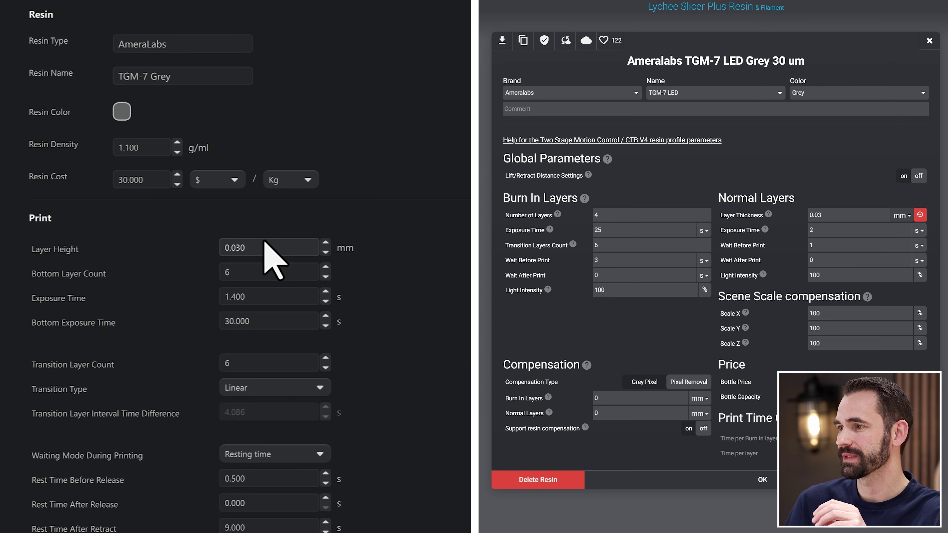
double_click(264, 251)
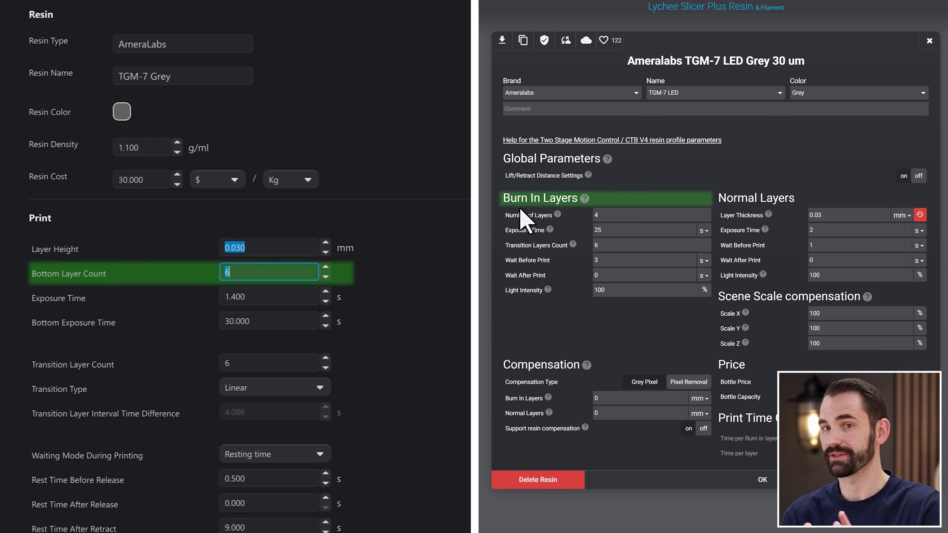
- Set 6 burn-in layers, 30 s burn-in exposure and 1.4 s normal exposure
click(263, 273)
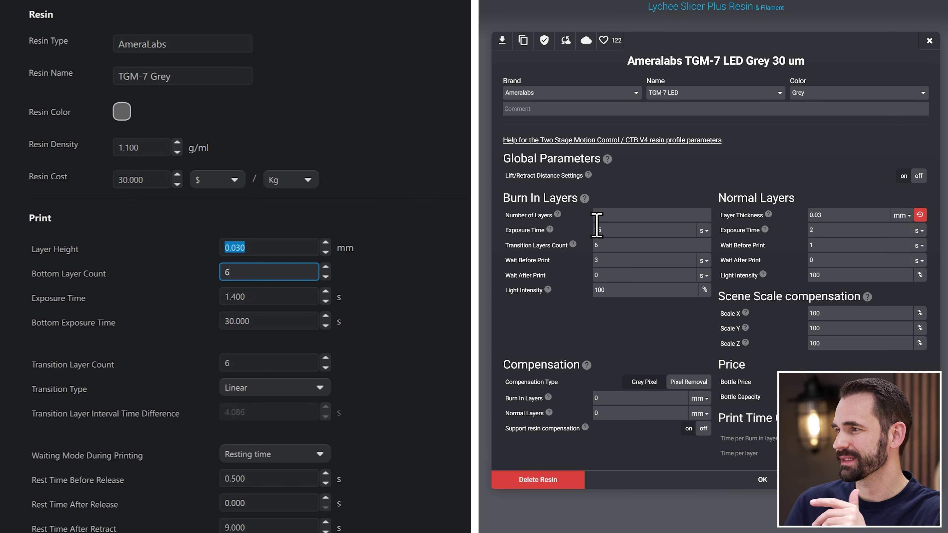
double_click(628, 215)
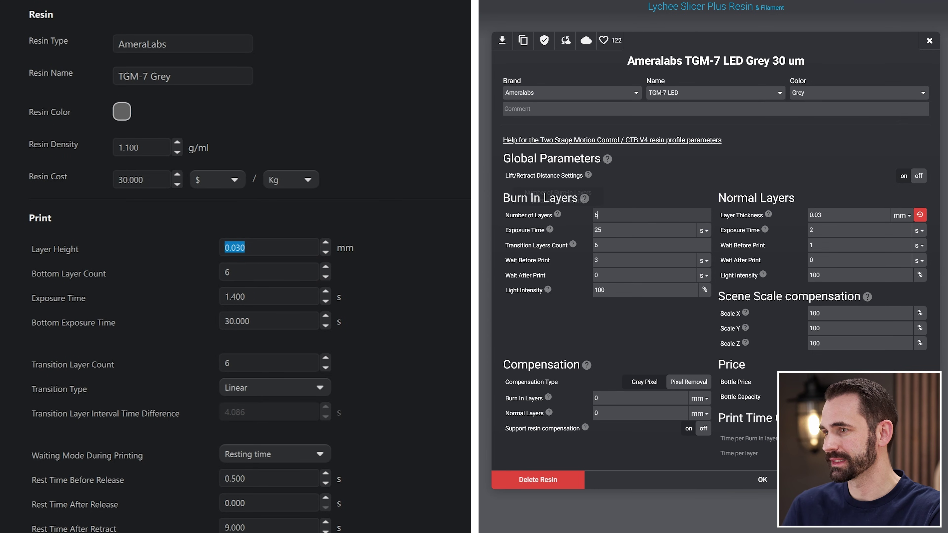
double_click(268, 297)
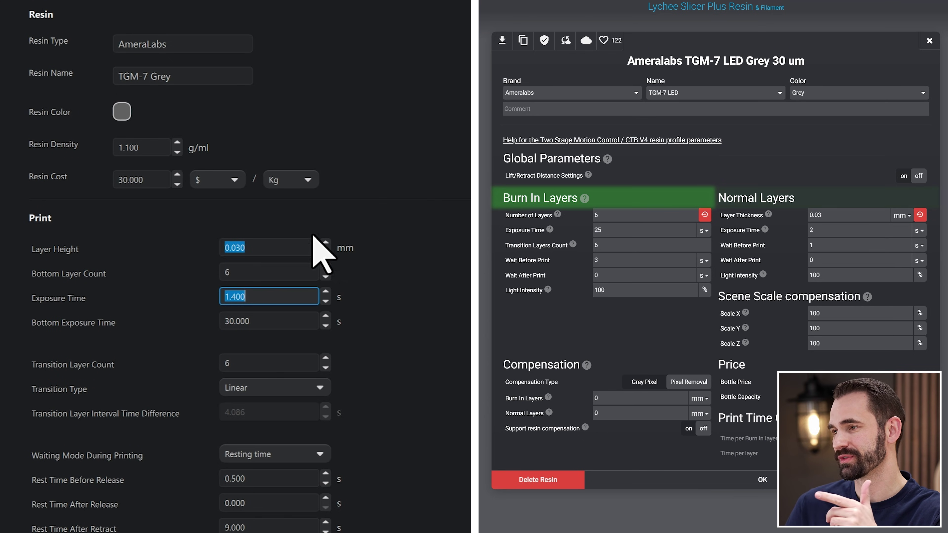
click(260, 295)
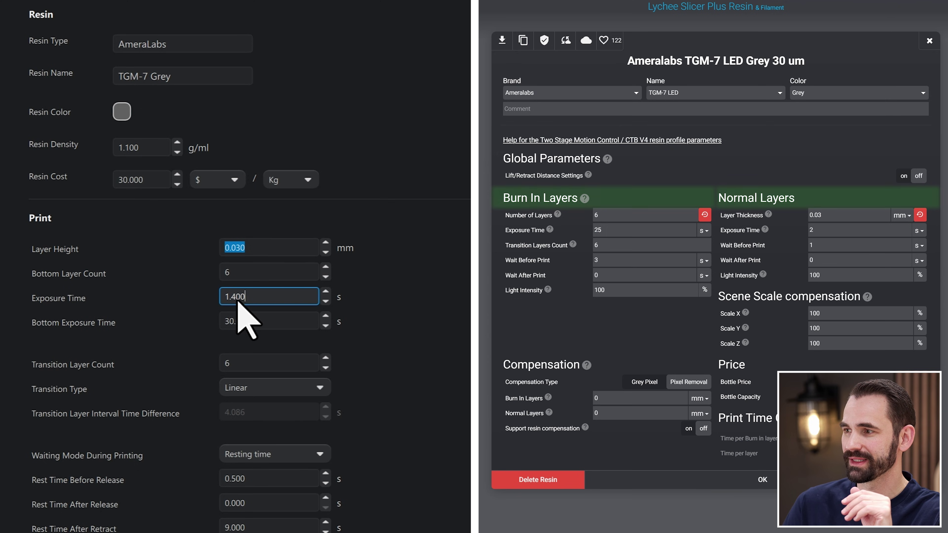
double_click(821, 231)
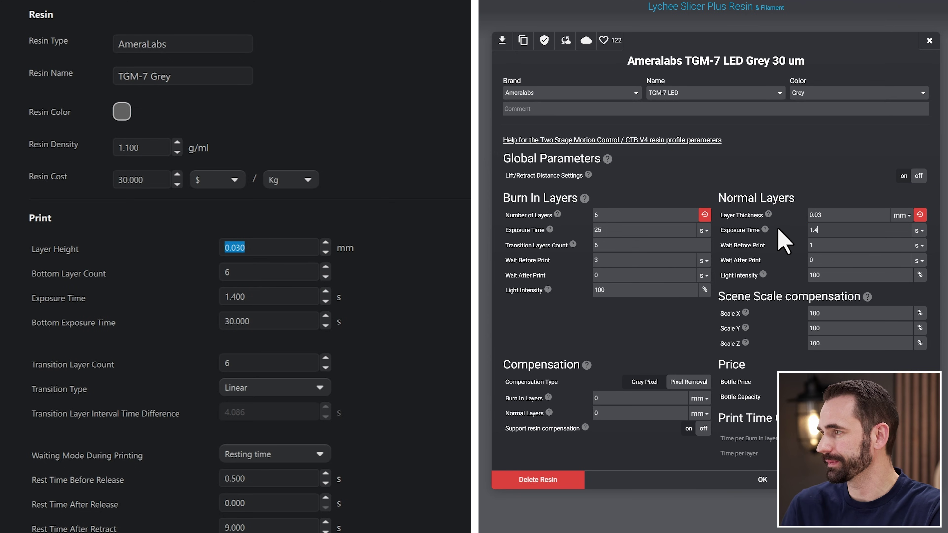
double_click(623, 232)
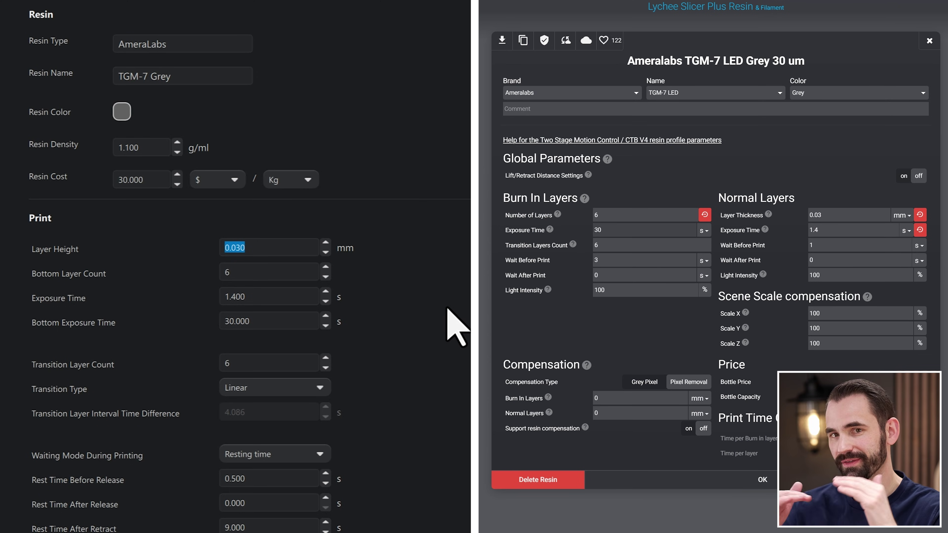
key(Return)
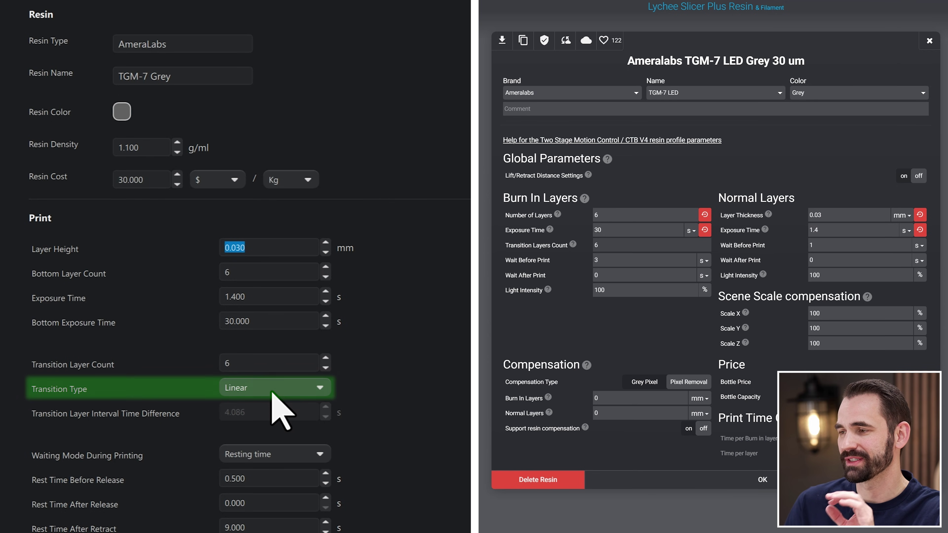
- Review CHITUBOX's transition type options and the settings further down
click(290, 388)
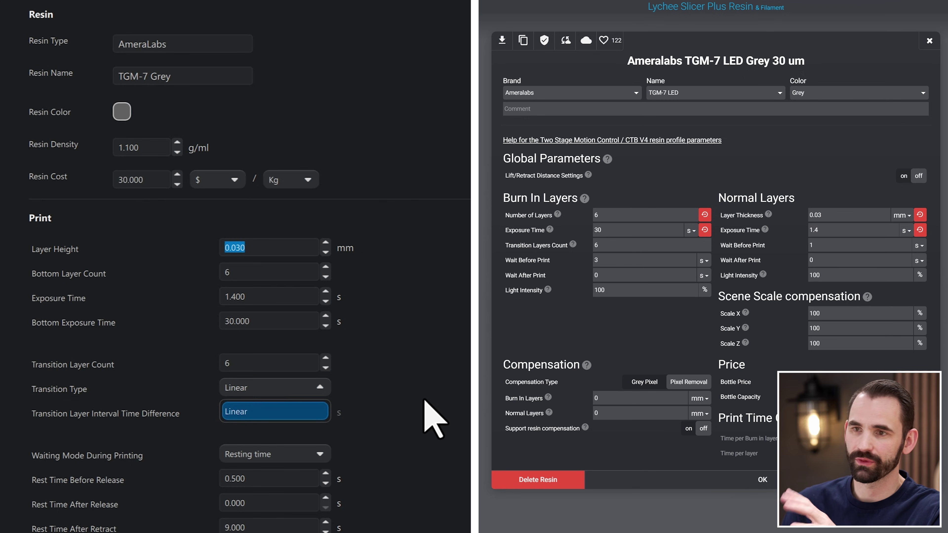
scroll(424, 400, down, 3)
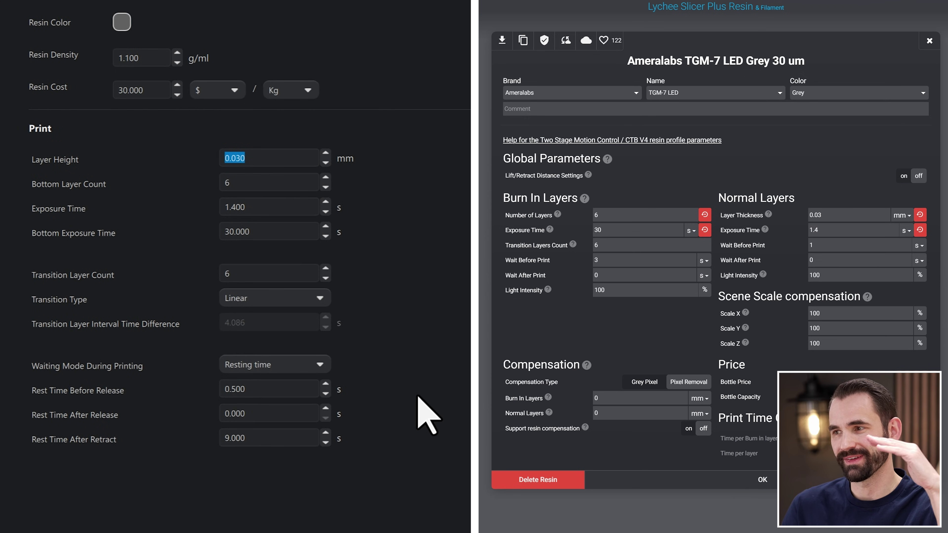
scroll(449, 396, down, 2)
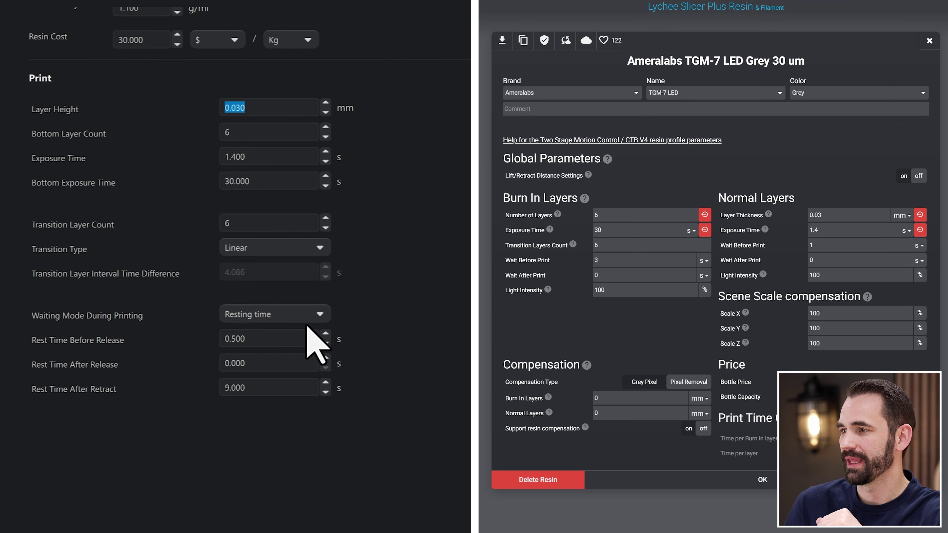
- Keep the reference's resting-time waiting mode; set Normal Layers waits to 9 s before, 0.5 s after
click(285, 314)
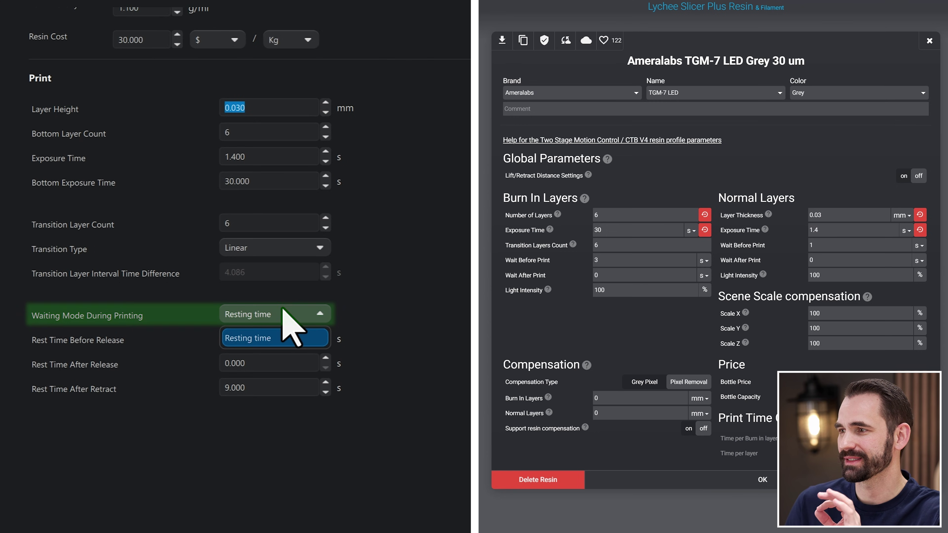
click(283, 330)
click(279, 320)
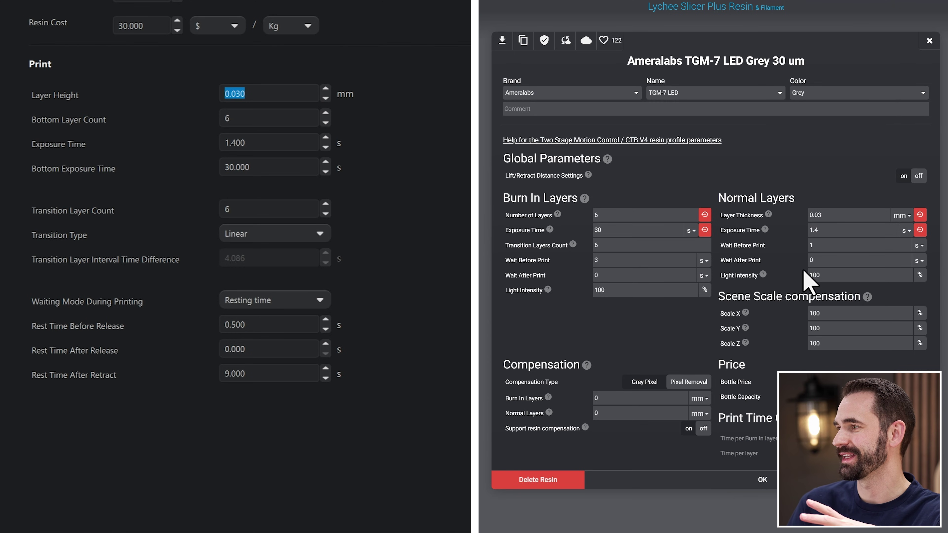
click(827, 262)
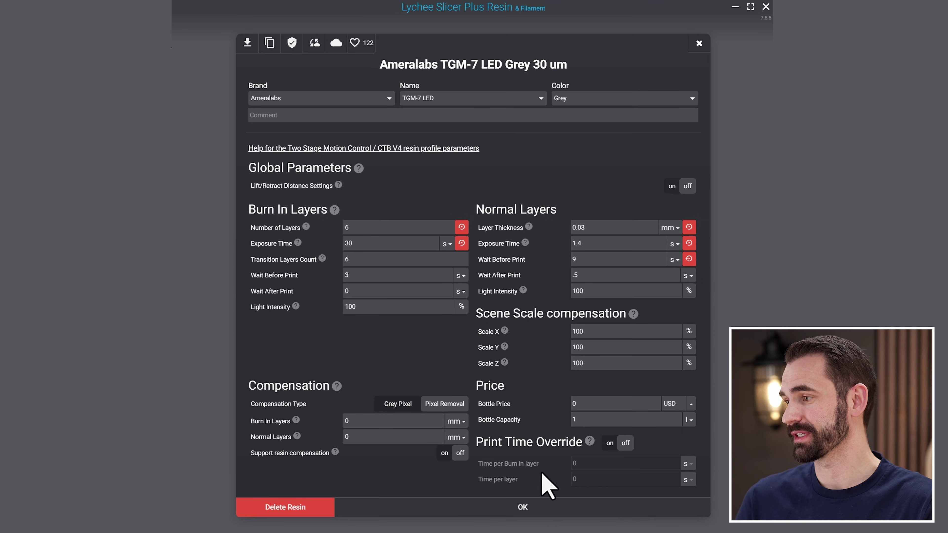
- Save the TGM-7 Grey profile and open Phrozen RPG Gray 30 um for editing
click(571, 515)
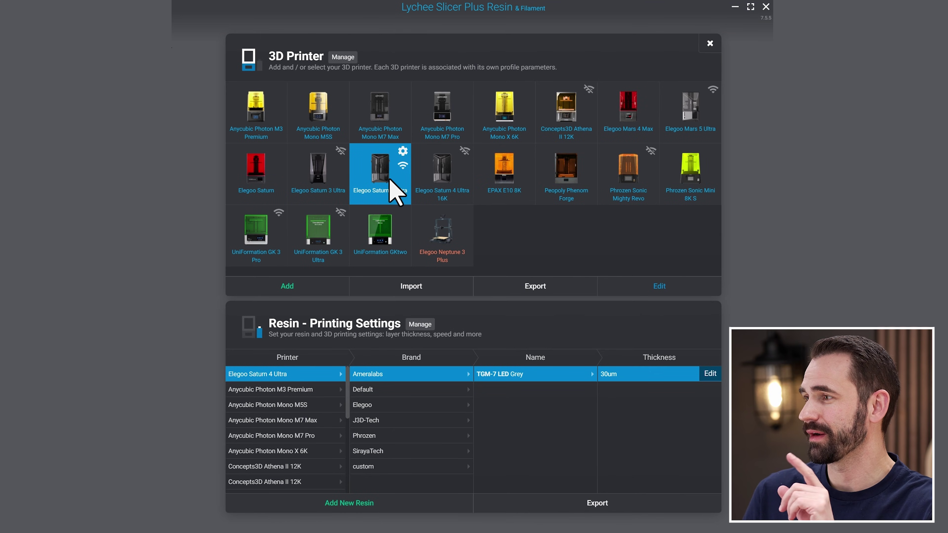
click(709, 374)
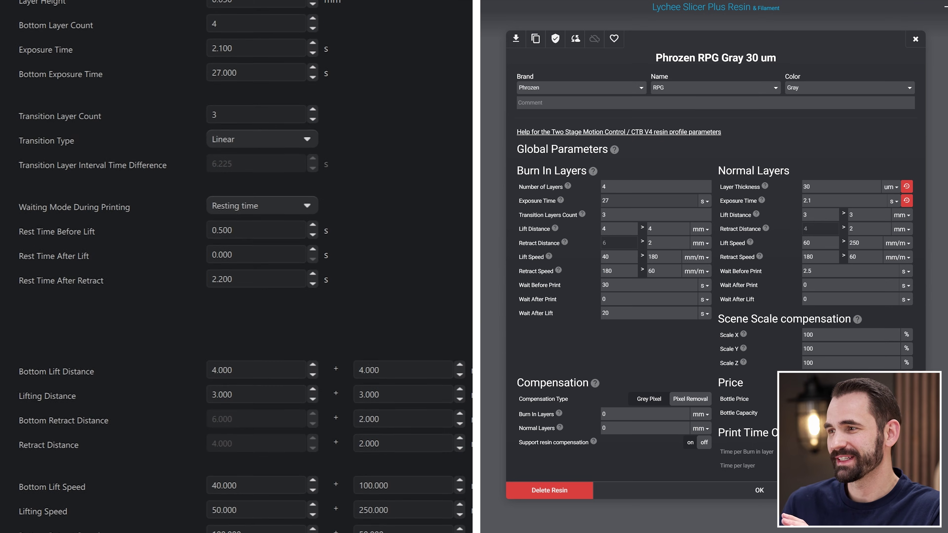
scroll(418, 366, down, 1)
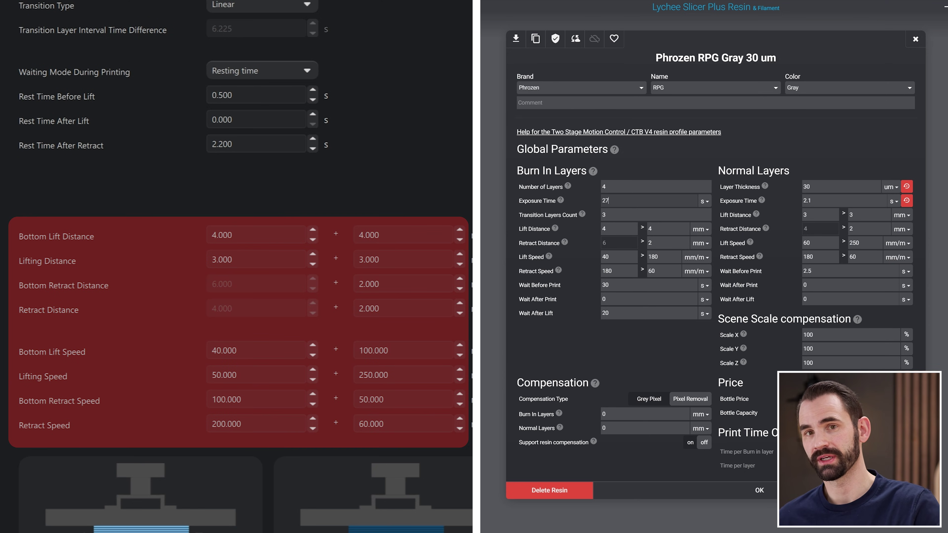
- Set burn-in exposure to 27 s; match normal lift distance 3 + 3 mm and retract 2 mm
mouse_move(560, 270)
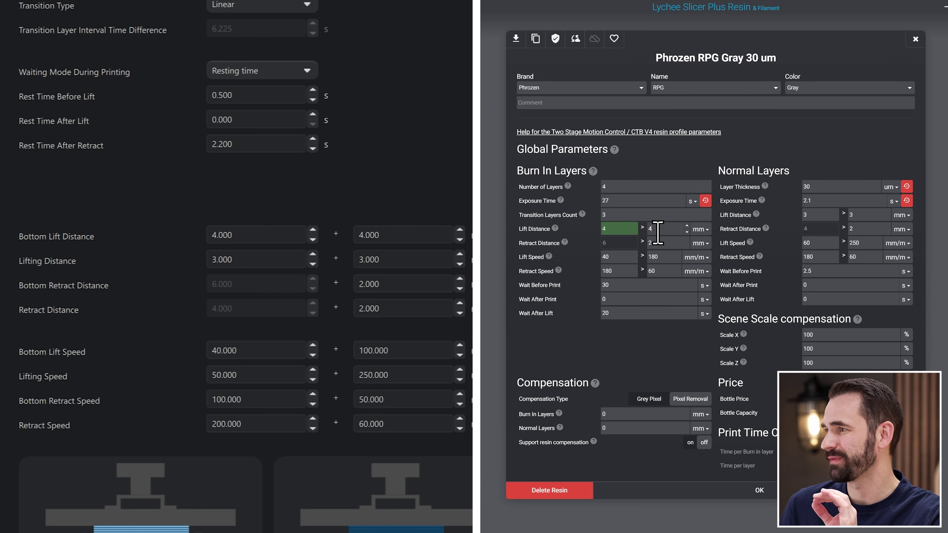
click(276, 236)
click(388, 236)
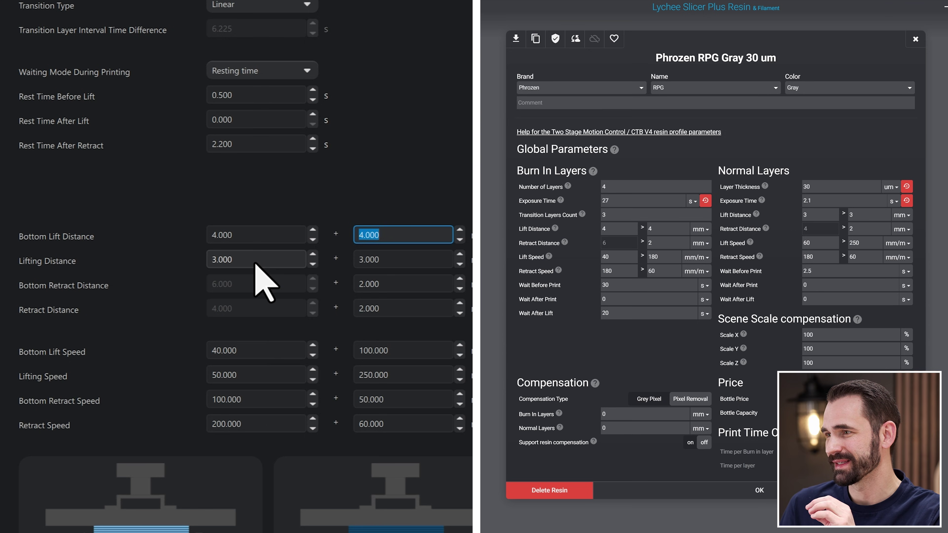
click(364, 260)
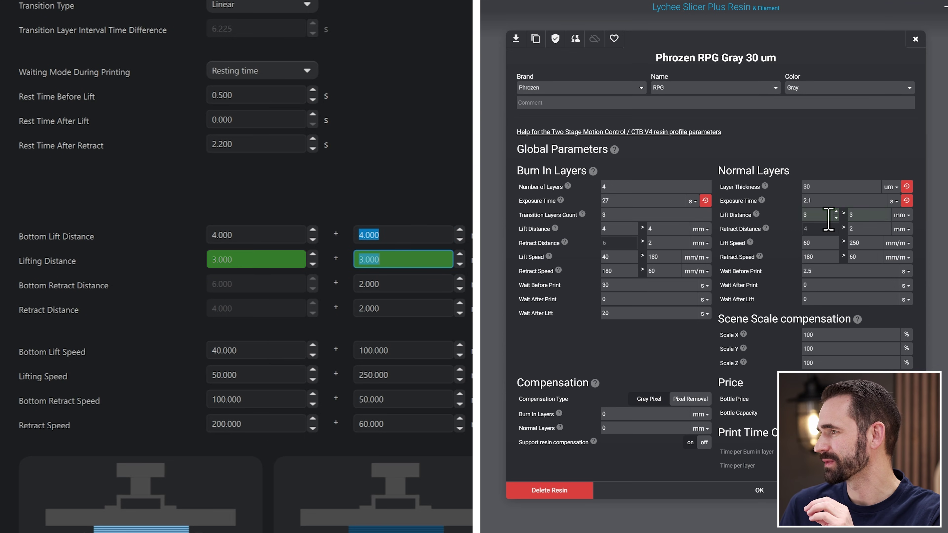
click(862, 216)
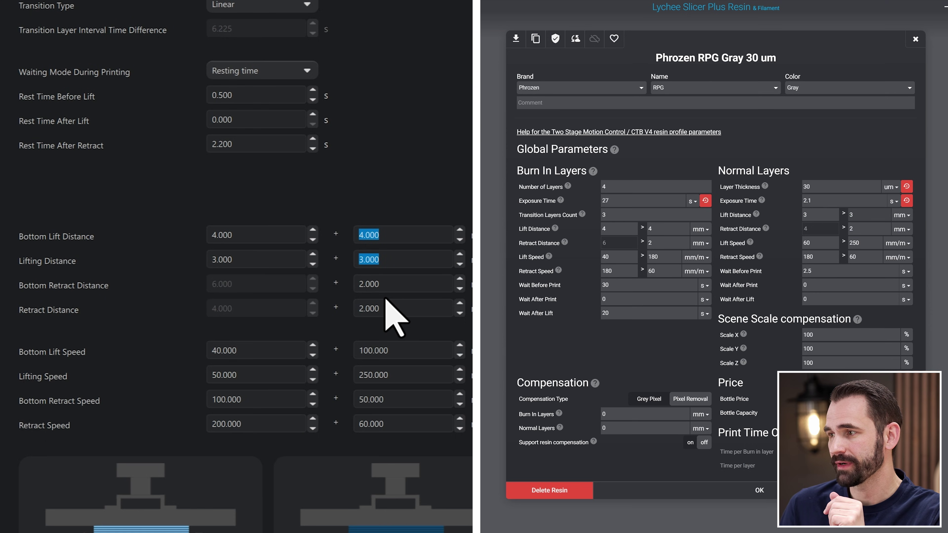
click(405, 287)
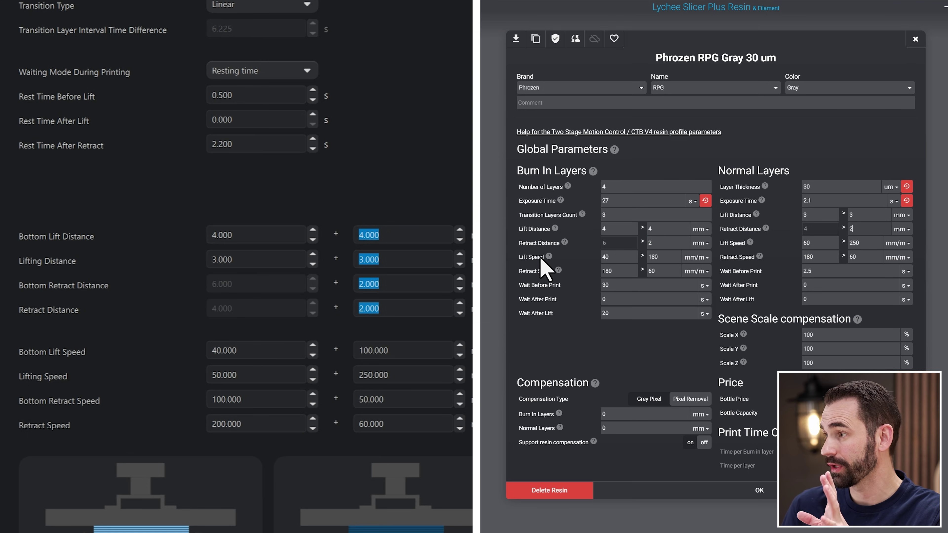
- Set speeds: burn-in lift 40>100, retract 100>50; normal lift 50>250, retract 200>60 mm/min
click(263, 355)
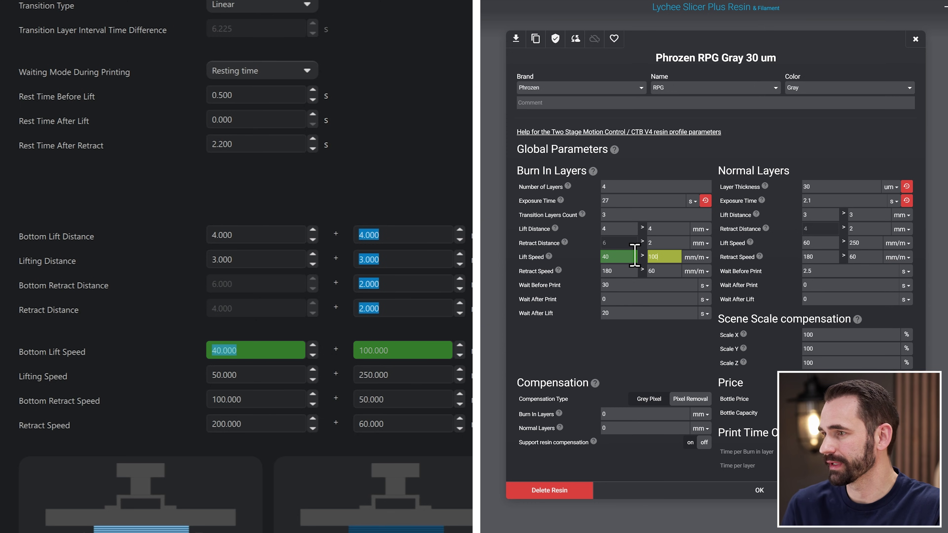
click(267, 375)
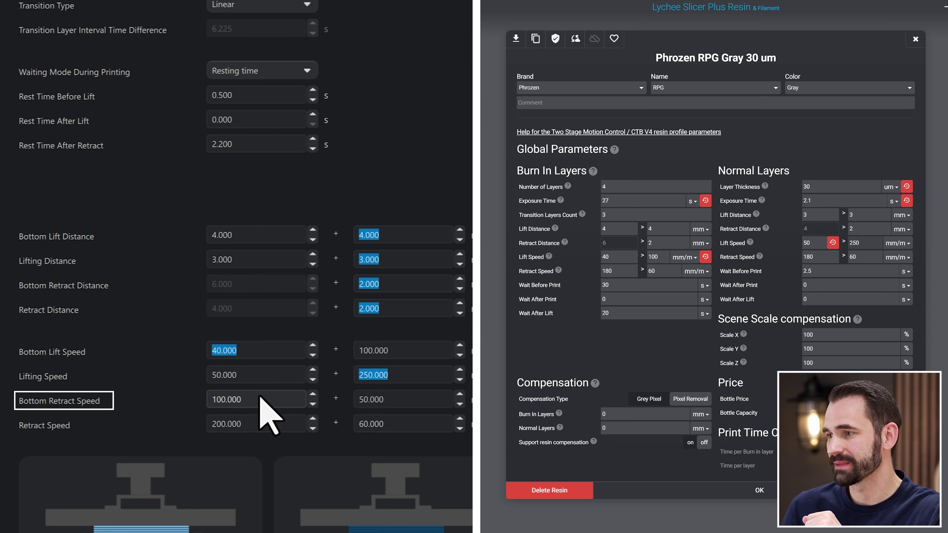
mouse_move(260, 397)
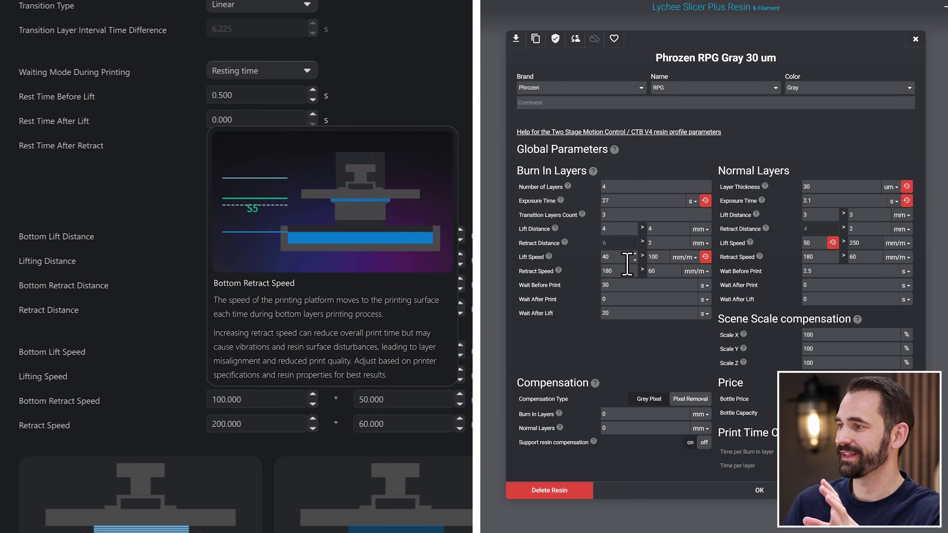
mouse_move(552, 274)
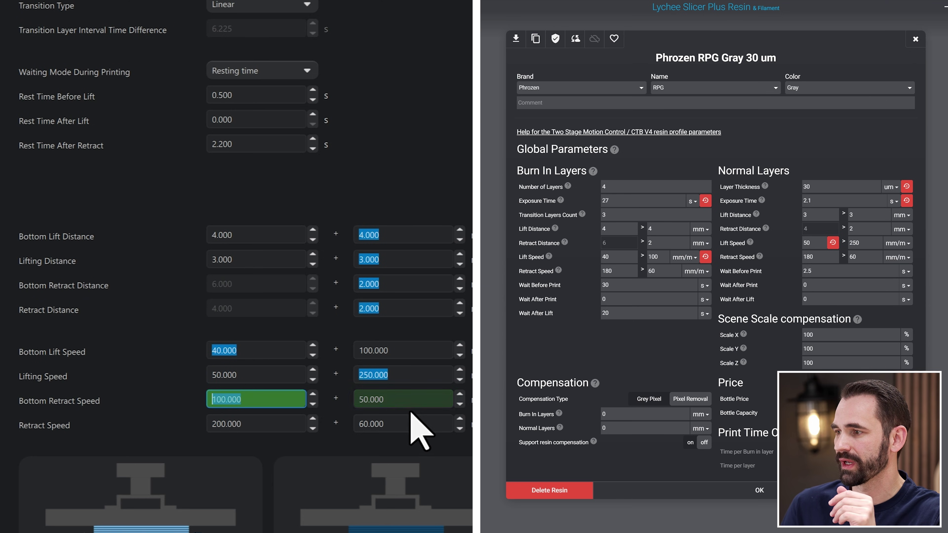
click(360, 400)
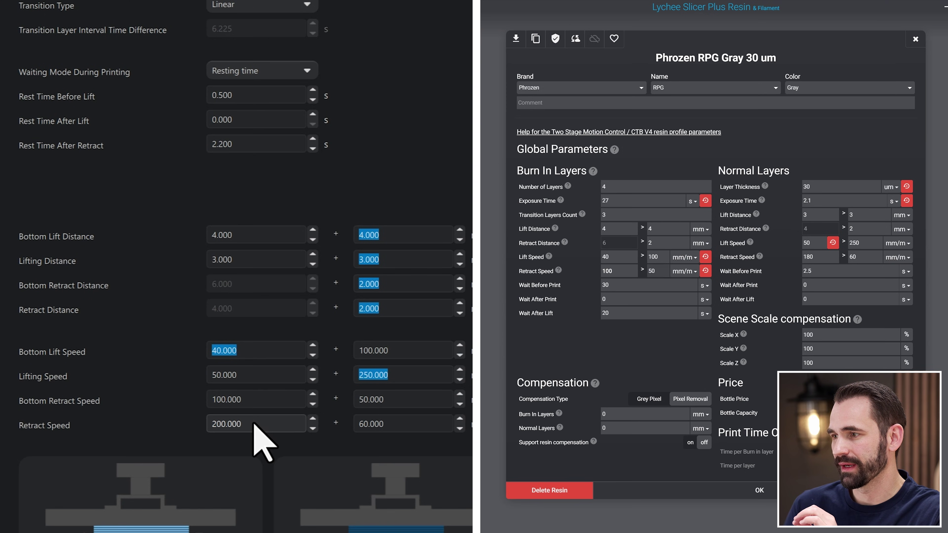
click(262, 428)
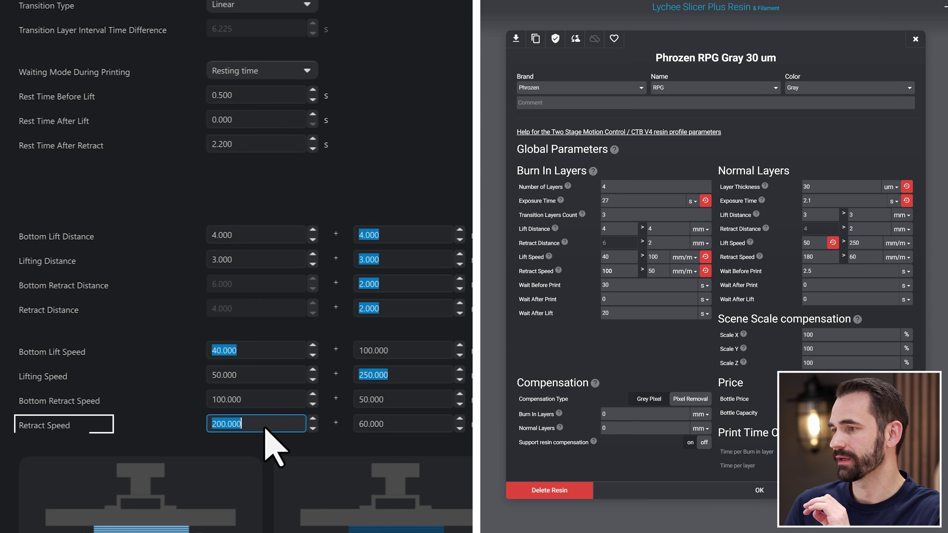
click(830, 258)
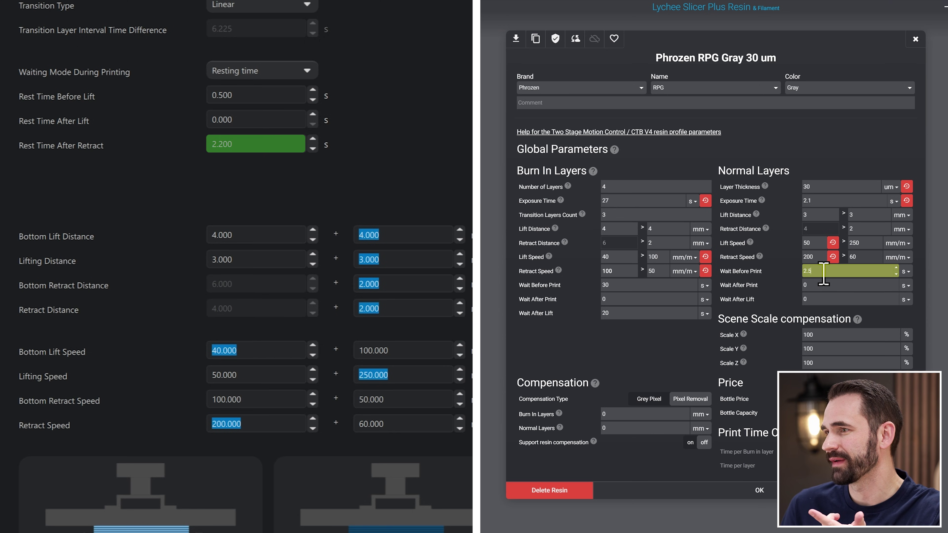
- Check the reference slicer's Rest Time After Retract value
click(256, 143)
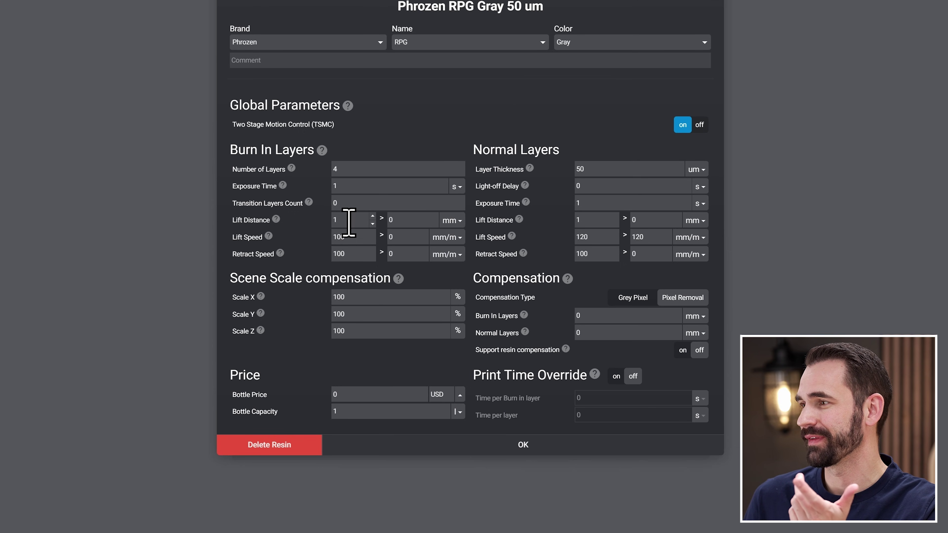
- Check the reference slicer's burn-in lift distance and light-off delay values
click(358, 237)
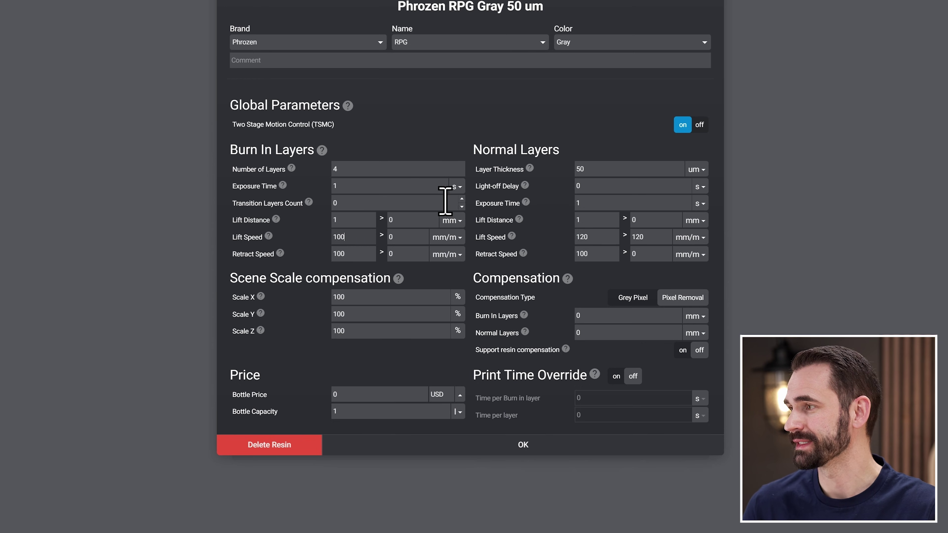
click(627, 187)
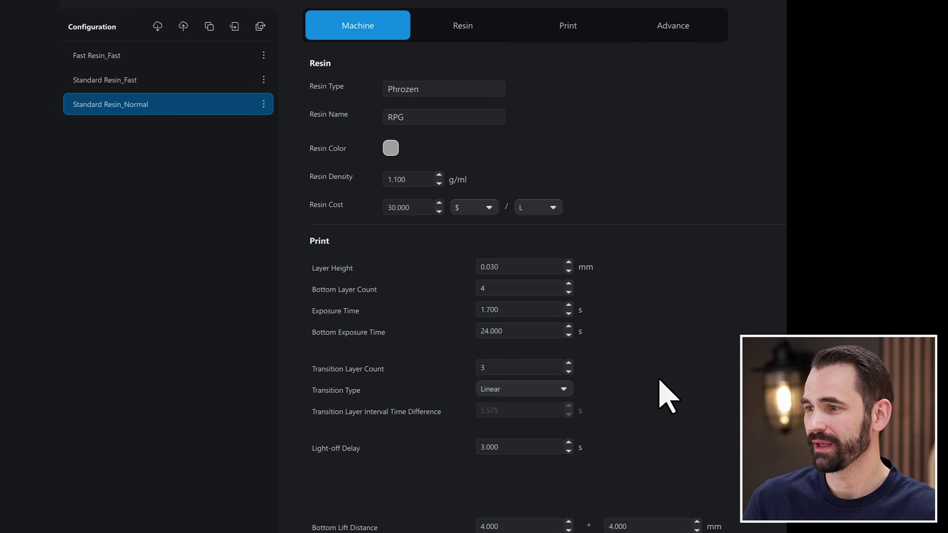
click(528, 440)
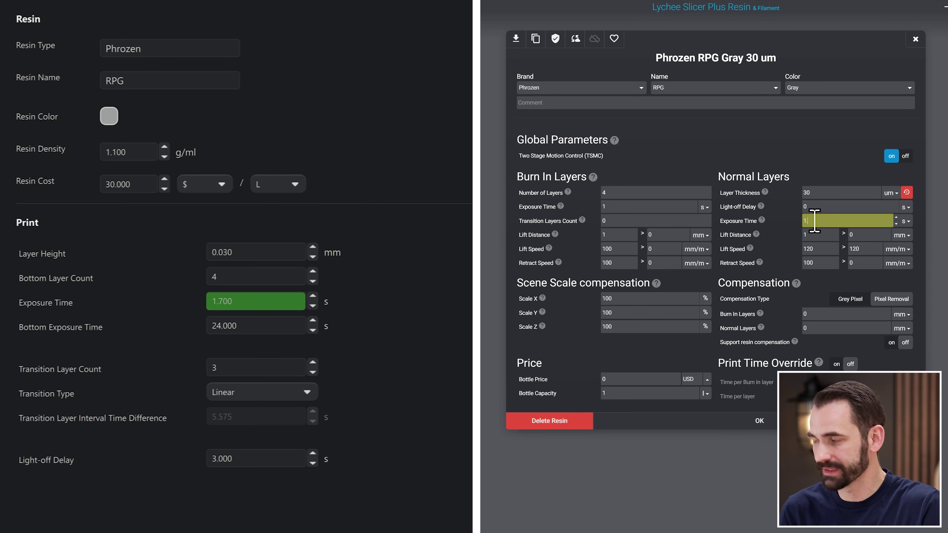
- Finish entering the 1.7 s normal exposure time in the RPG Gray profile
text(7)
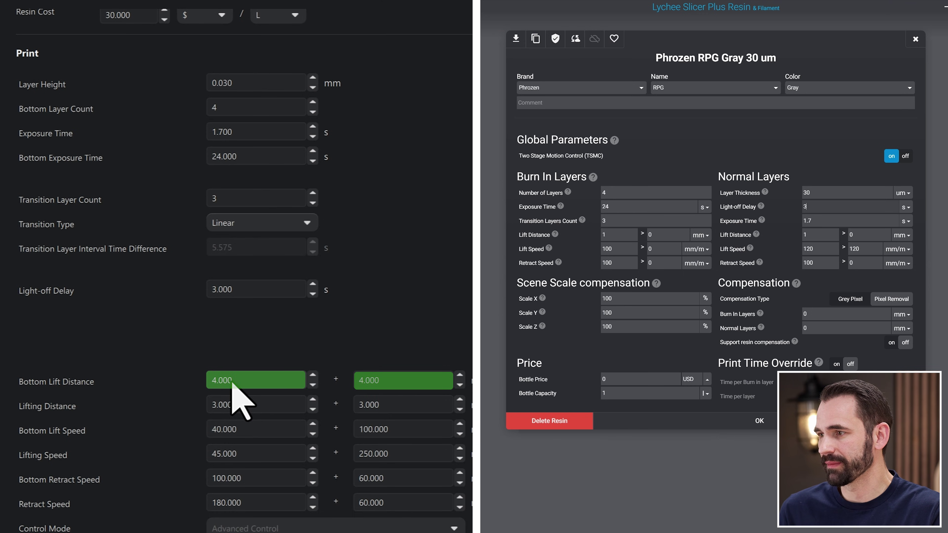
- Replace the burn-in TSMC lift distance values with 4, then start on the burn-in lift speed
double_click(616, 235)
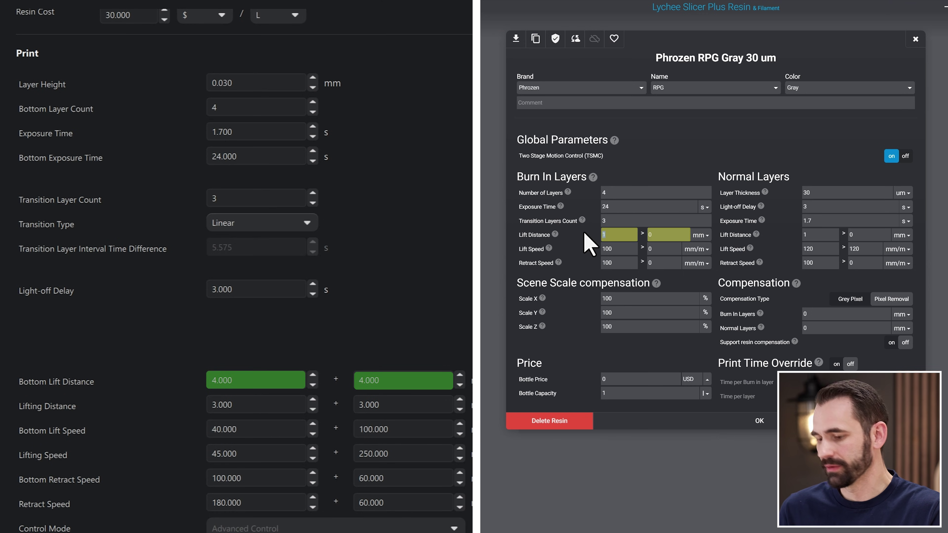
double_click(665, 236)
text(4)
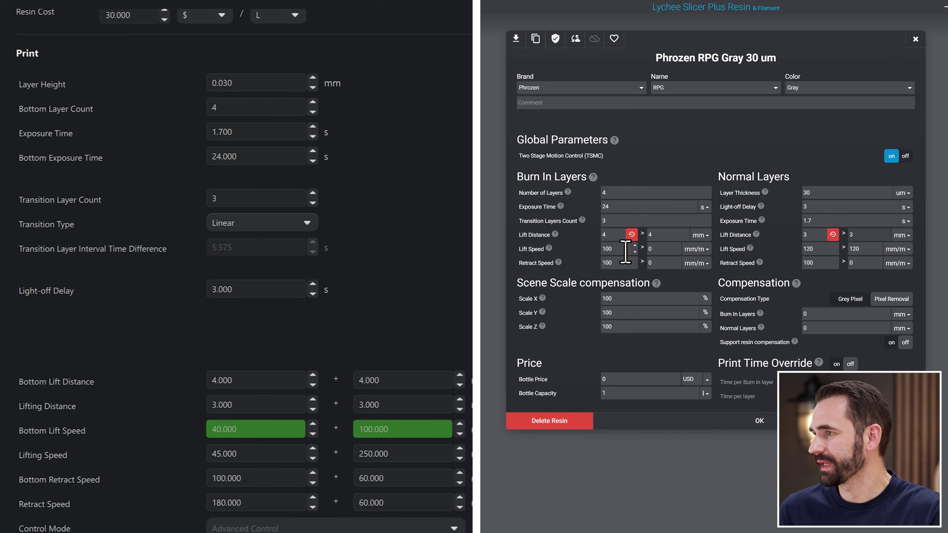
drag(625, 251, 589, 250)
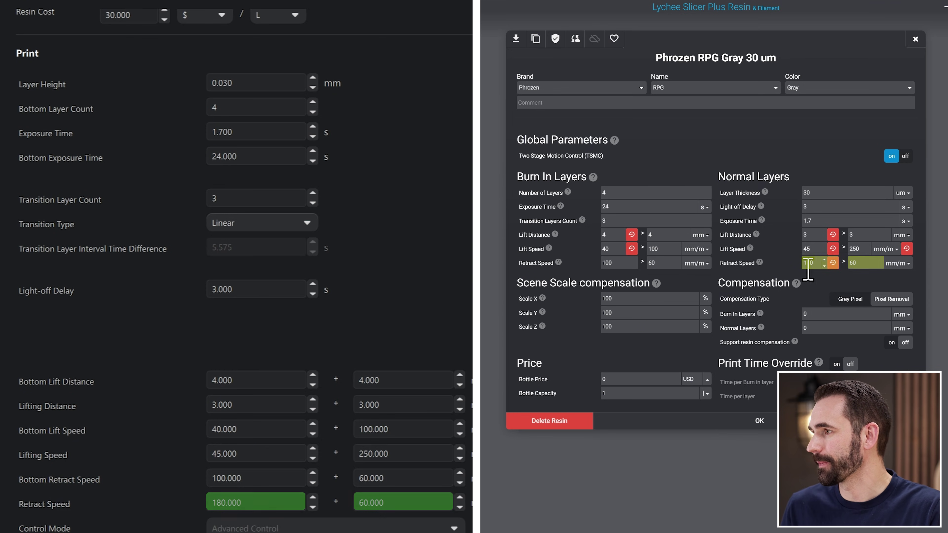
click(757, 422)
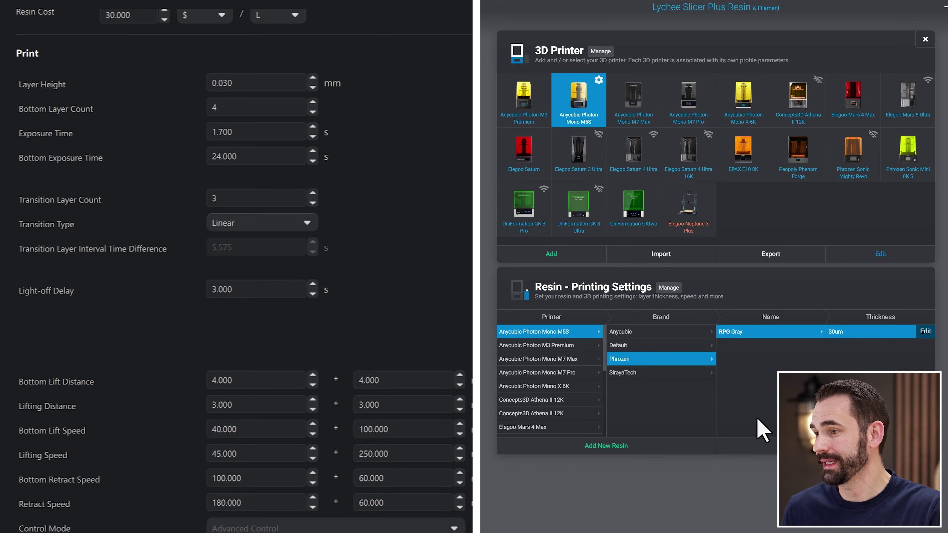